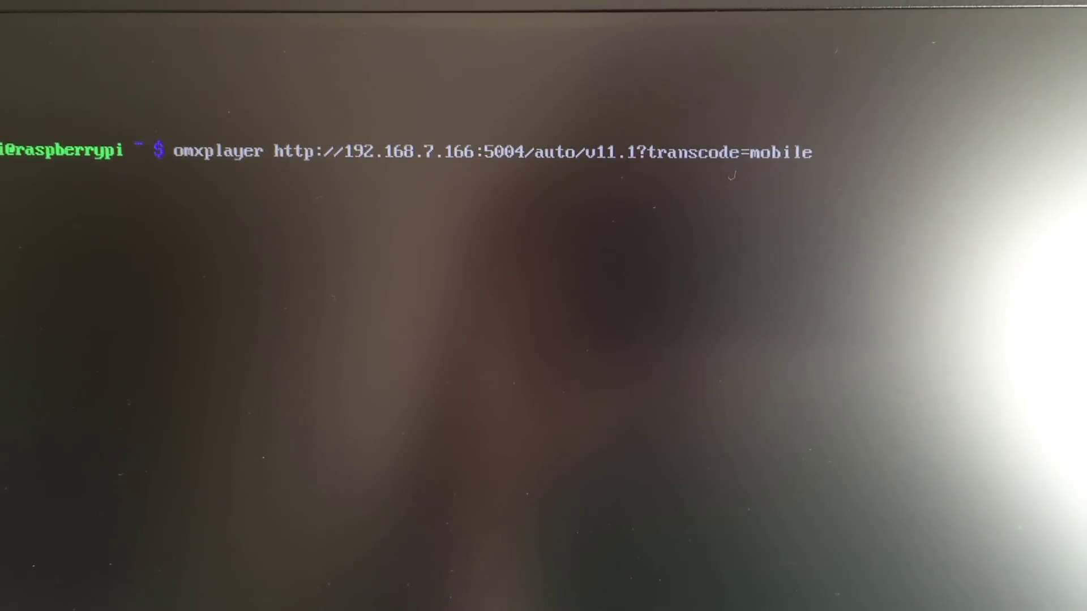
key("Return")
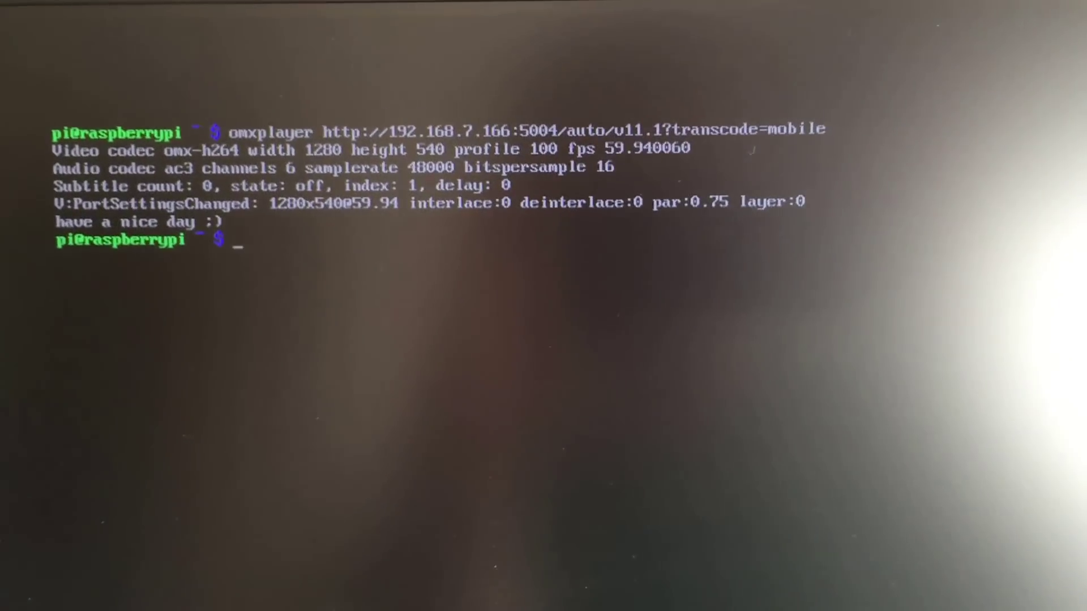
Step: Recall the omxplayer command, change transcode=mobile to internet240, and play the 352x240 stream
key("Up")
key("BackSpace")
key("BackSpace")
key("BackSpace")
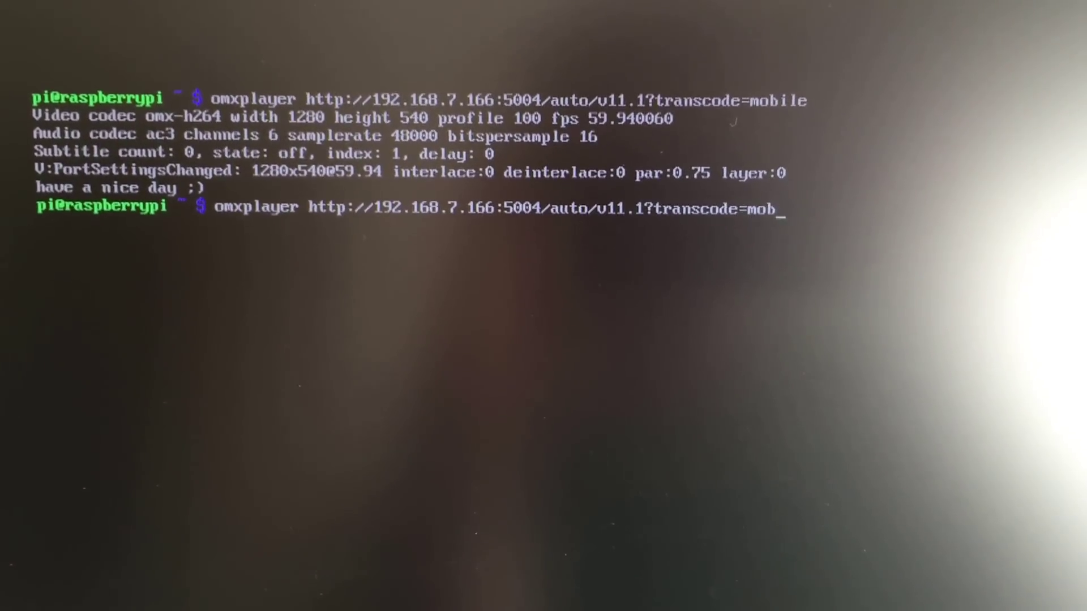
key("BackSpace")
key("BackSpace")
key("BackSpace")
type("in")
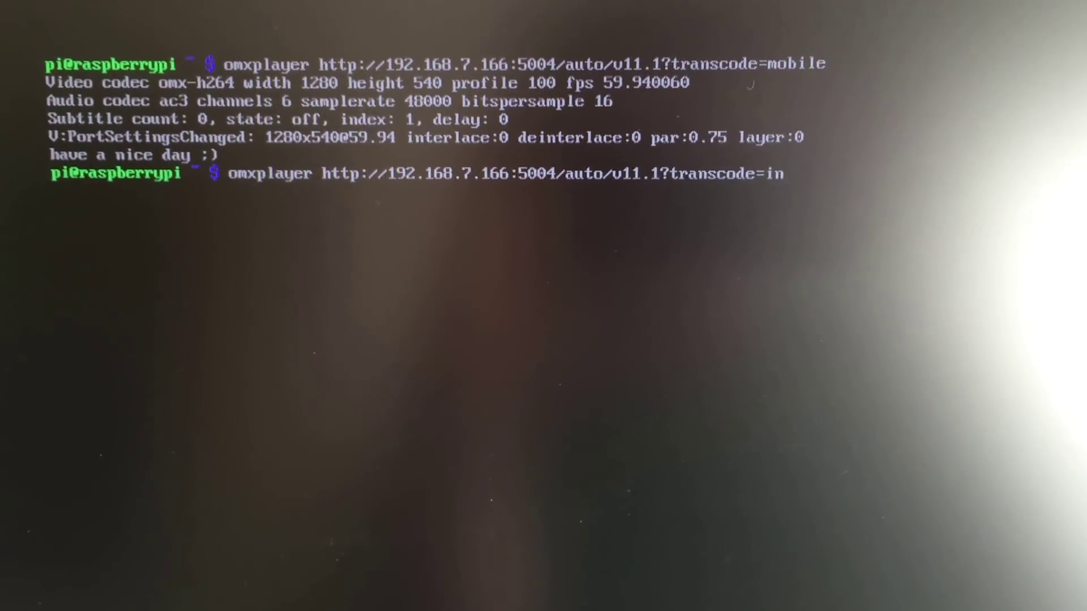
type("et")
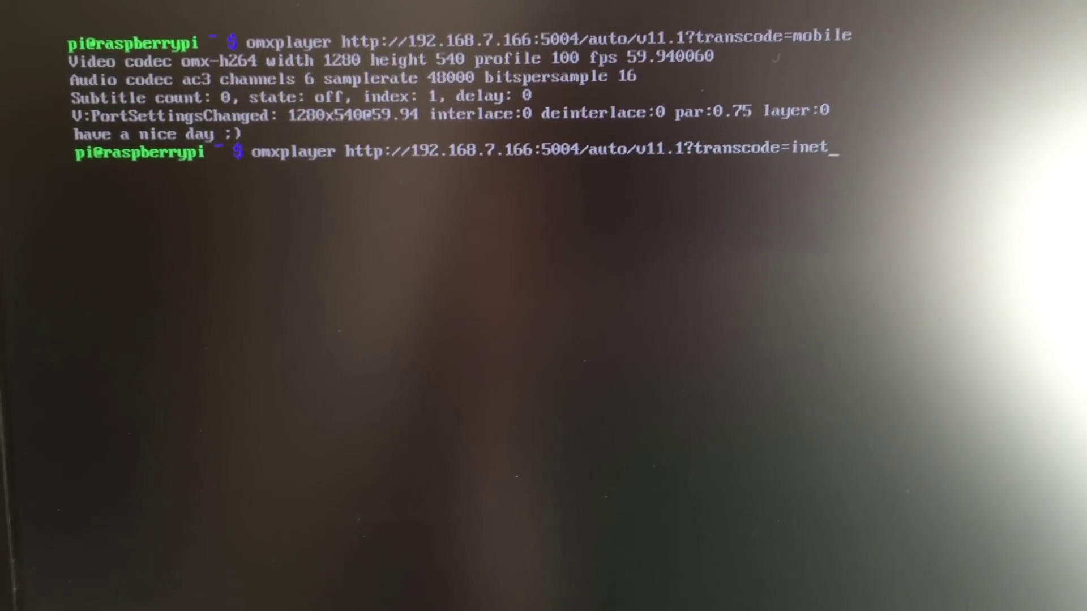
key("BackSpace")
key("BackSpace")
type("ternet240")
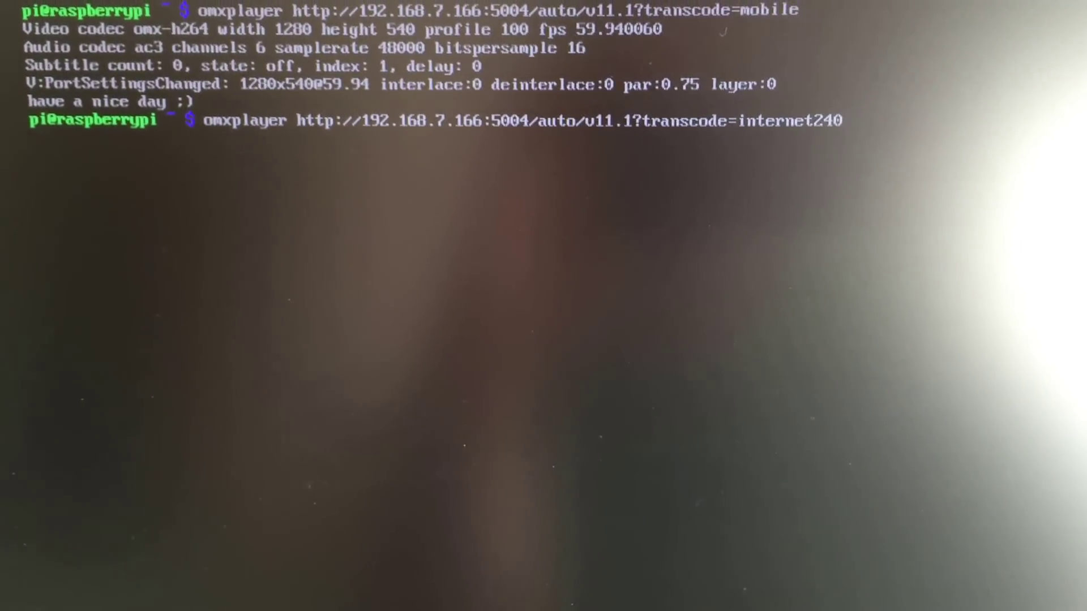
key("Return")
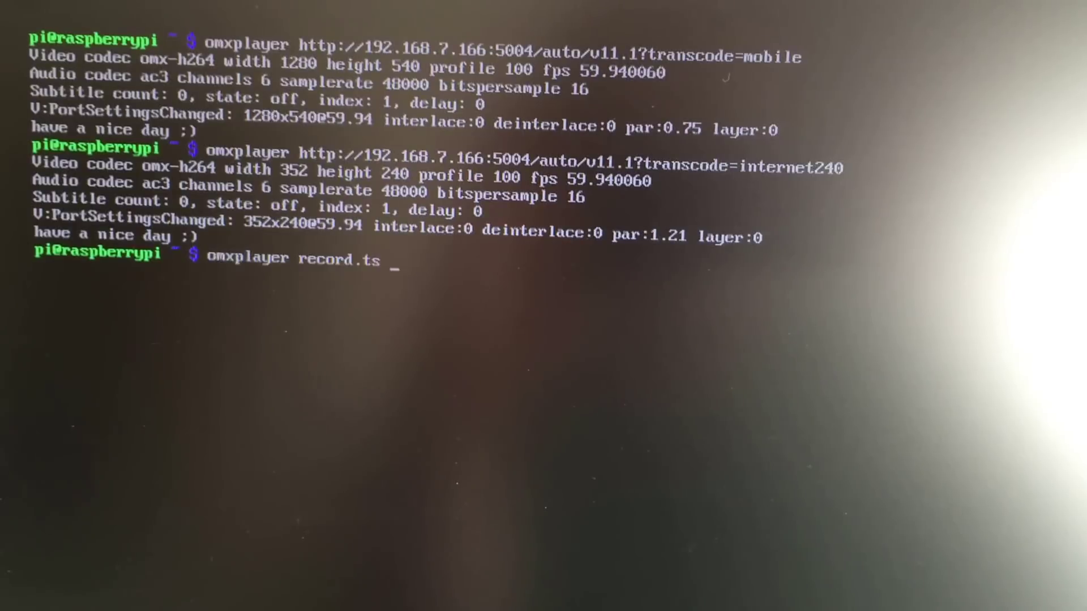
Step: Recall the earlier curl -o record.ts command and retarget its output file to record2.ts
key("Up")
key("Up")
key("Up")
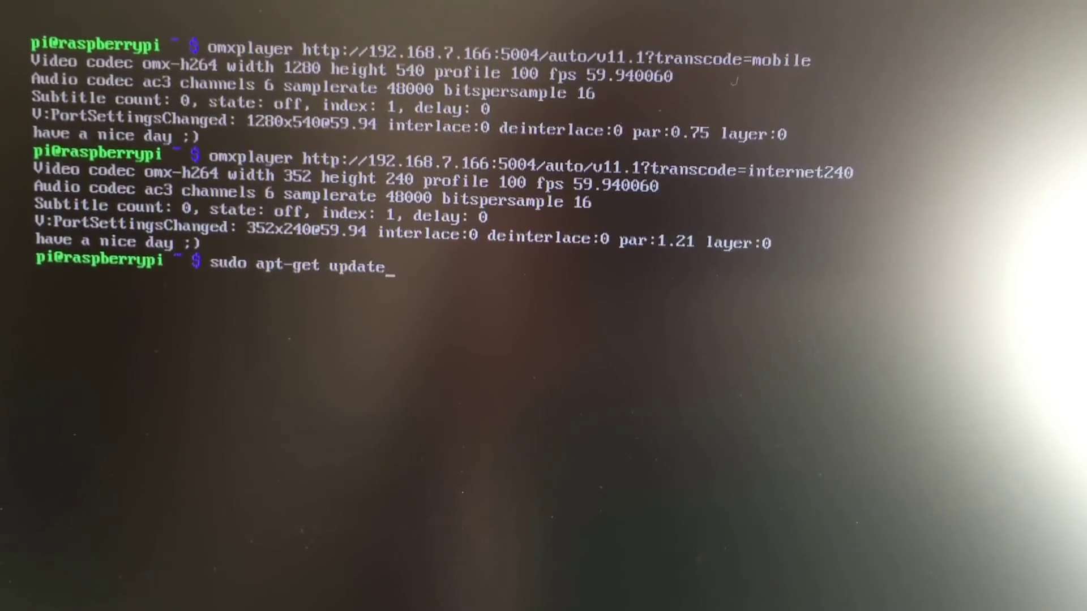
key("Up")
key("Up")
key("Down")
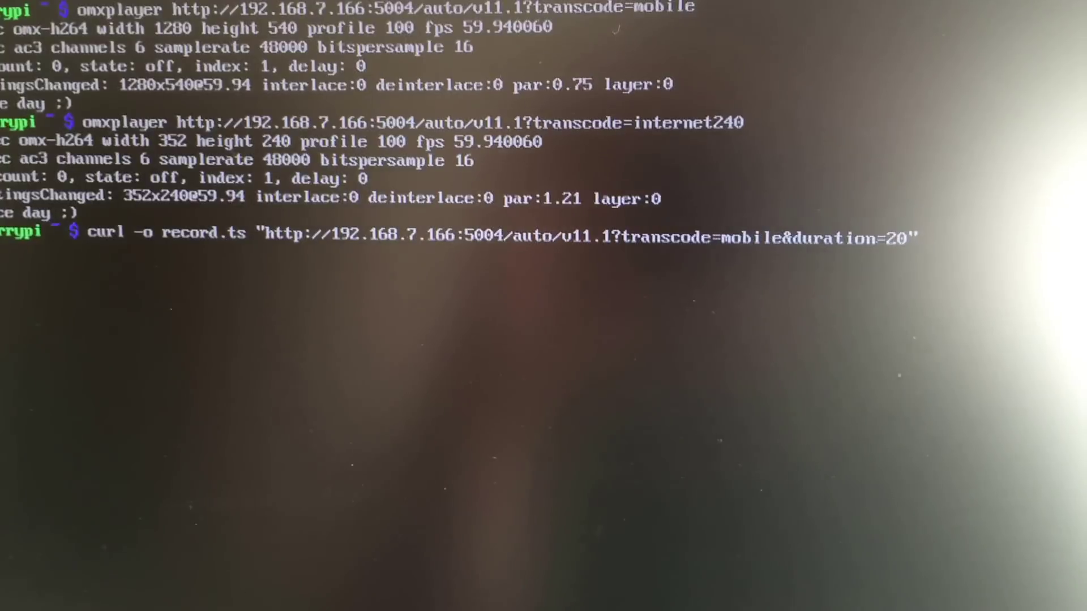
type("2")
Step: Run the curl command to save 20 seconds of channel 11.1 into record2.ts (about 11.5 MB)
key("Return")
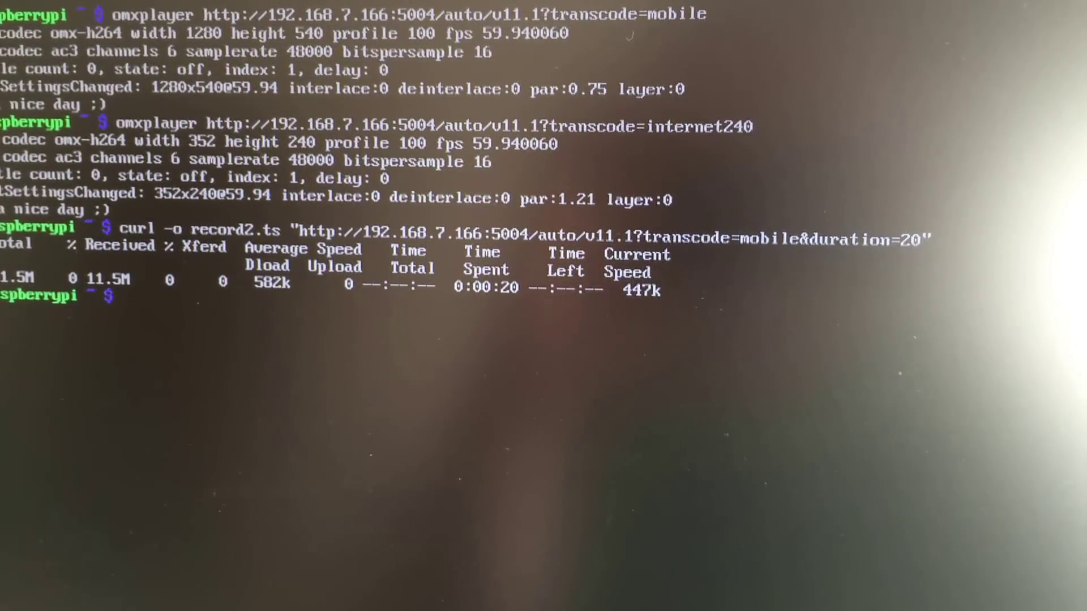
type("omx")
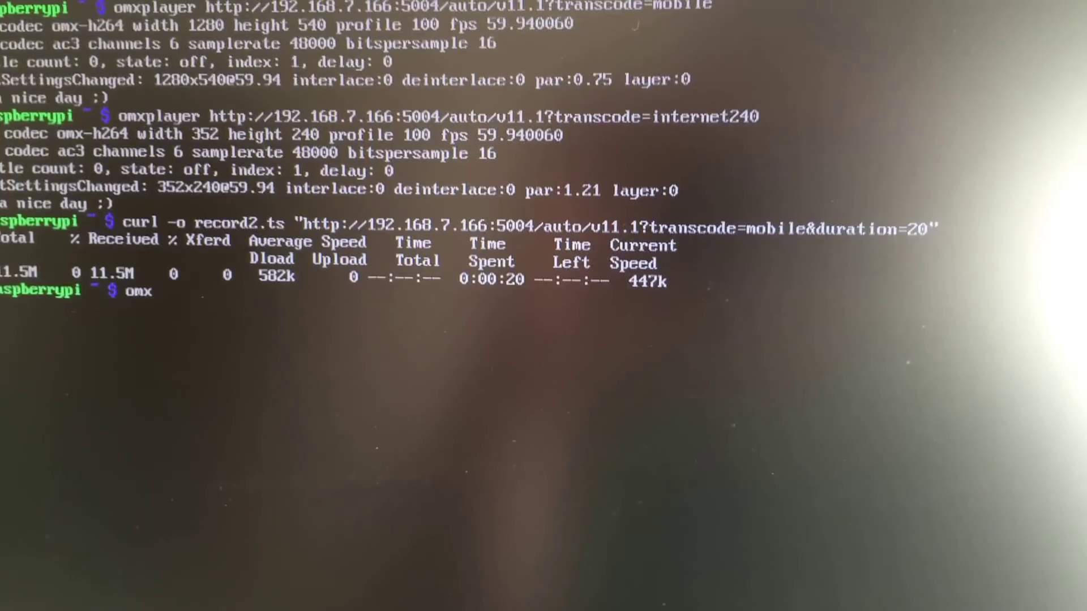
type("player record2.ts")
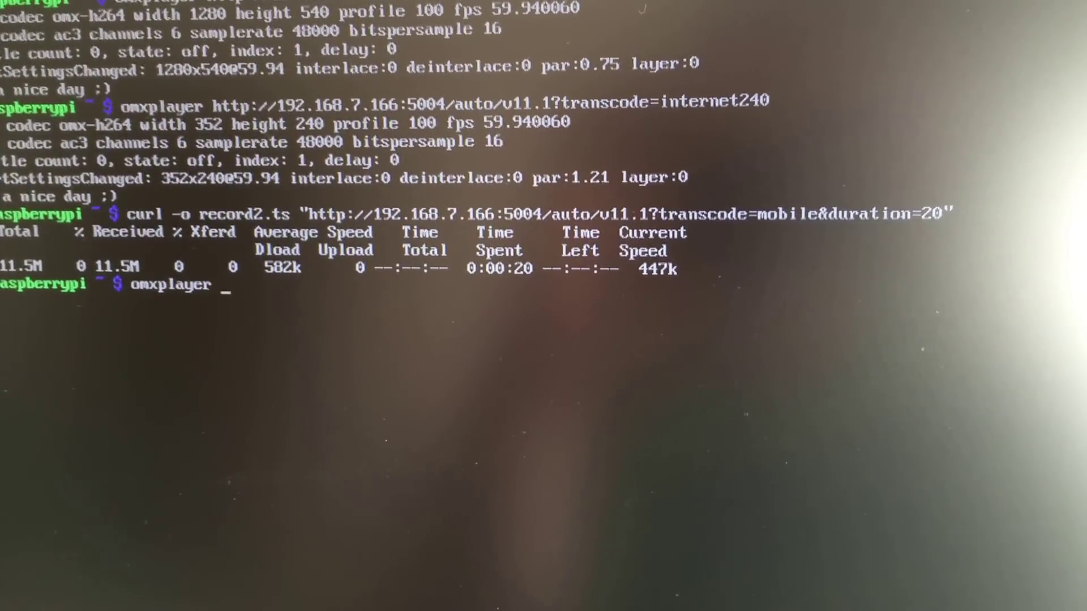